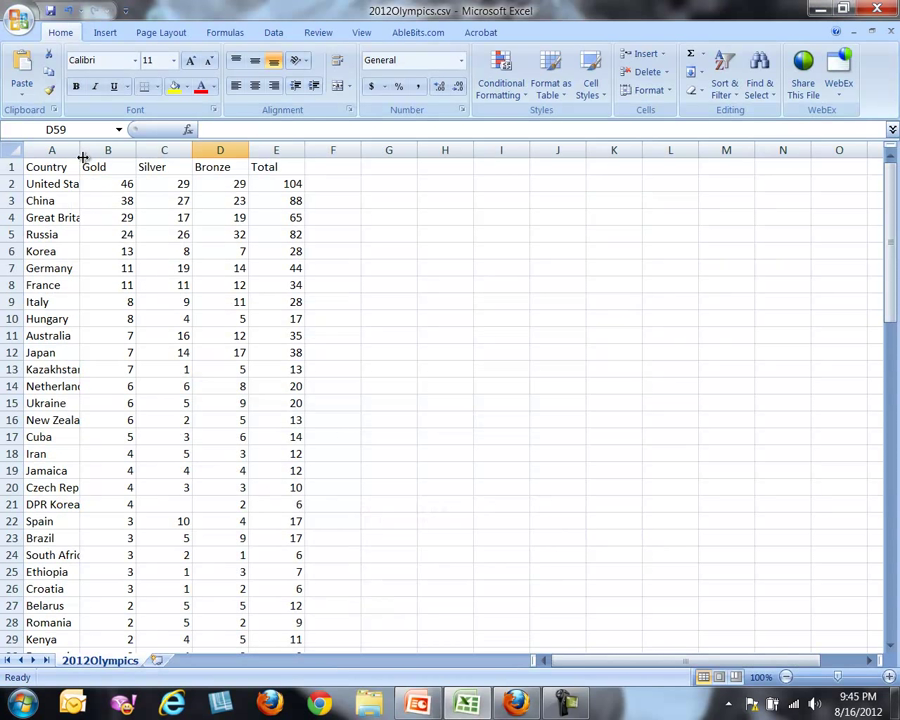
Widen column A of 2012Olympics.csv so country names fit, then close the workbook
drag(80, 151, 122, 156)
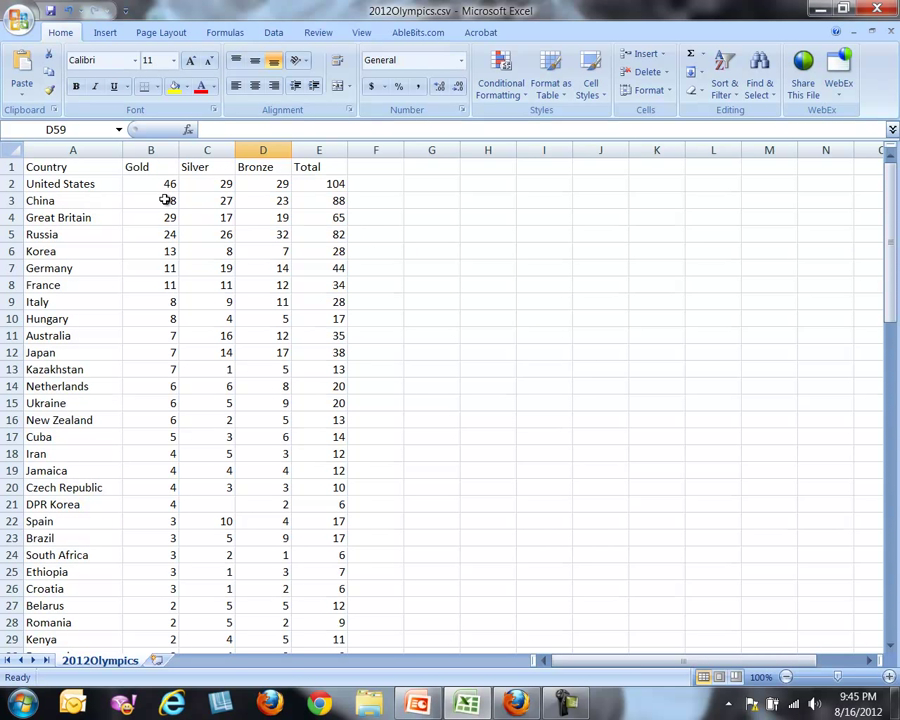
click(200, 188)
click(268, 188)
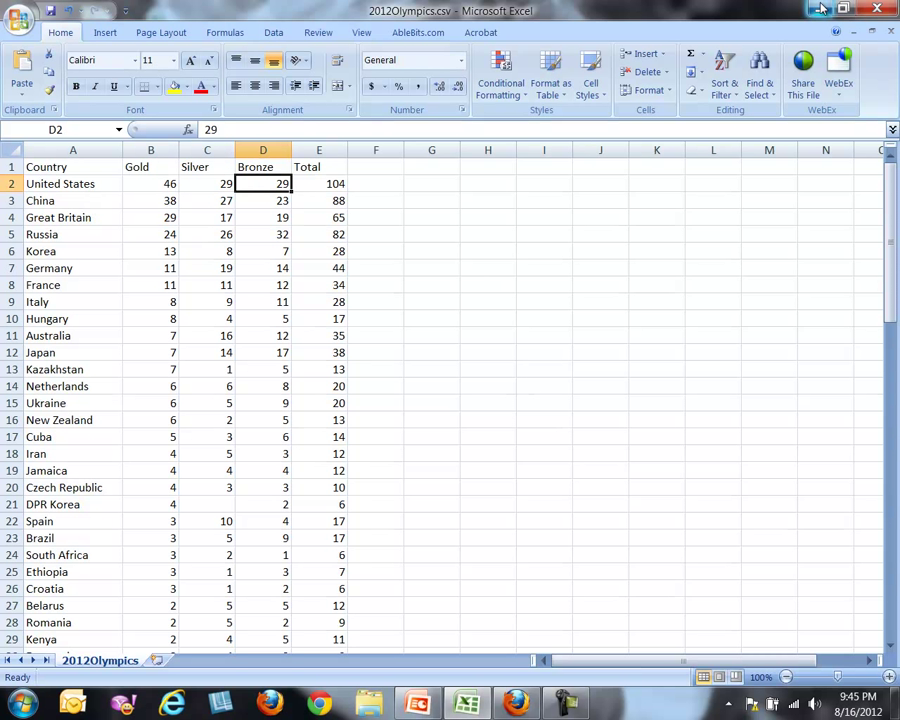
click(877, 8)
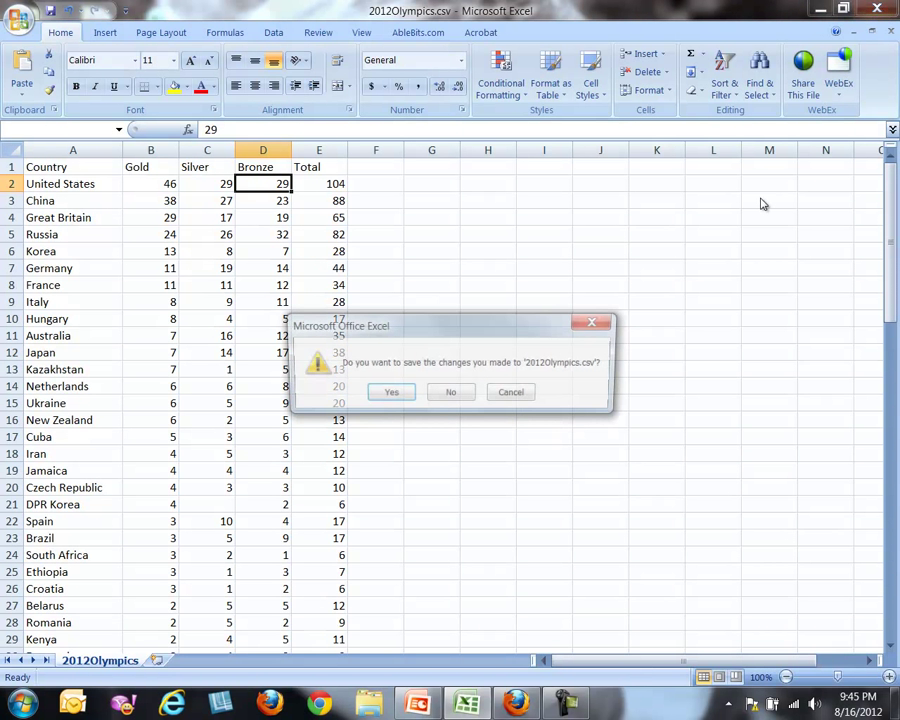
Discard the Excel changes and close the Current Standings dashboard in Pentaho
click(451, 392)
click(467, 703)
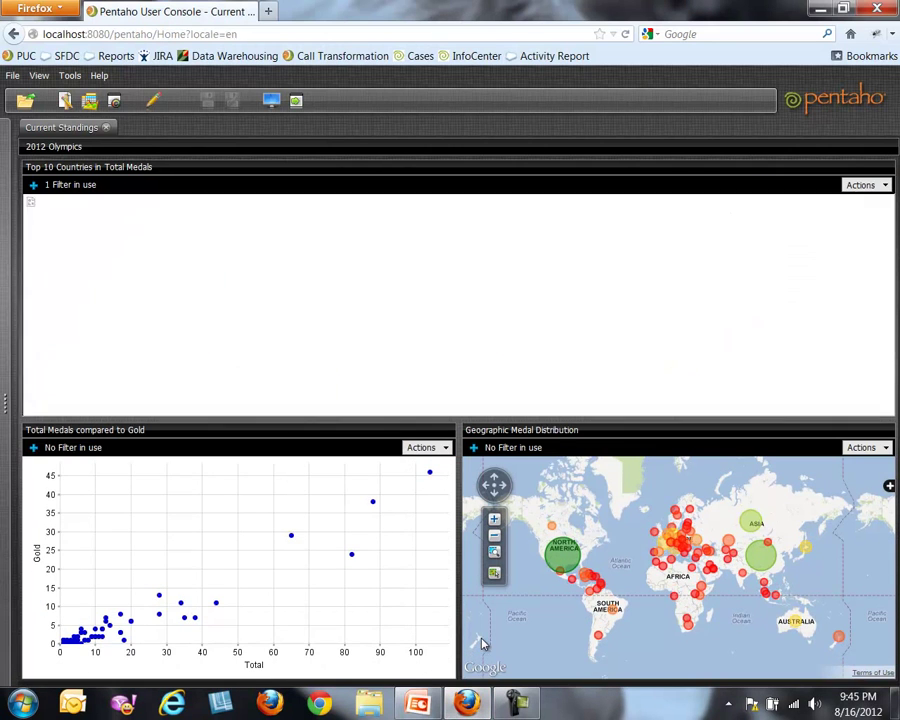
click(106, 127)
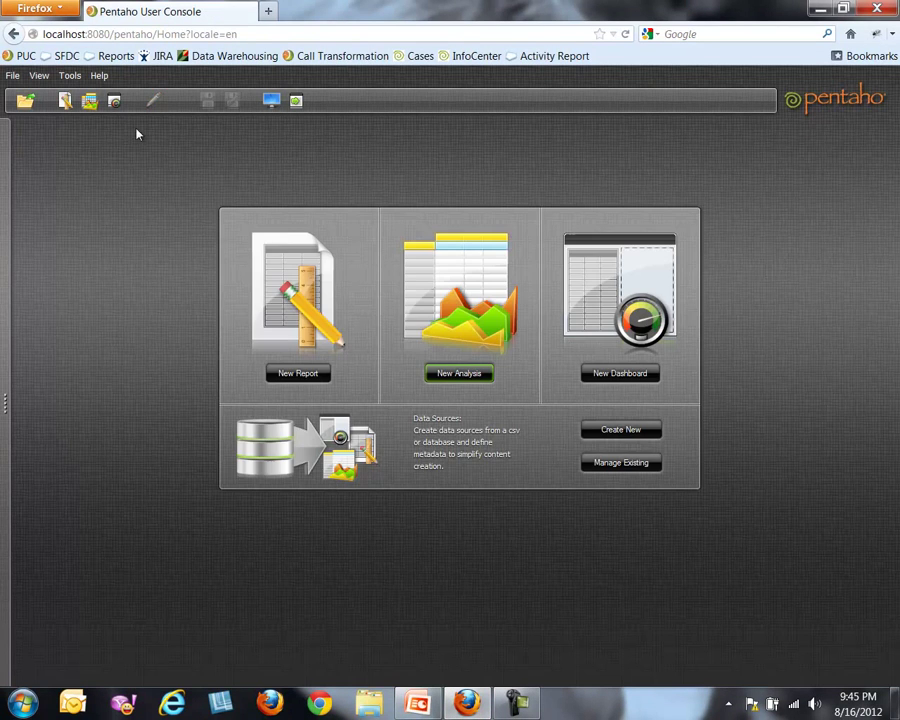
Create a new CSV File data source named Olympics and bring up its file import prompt
click(621, 436)
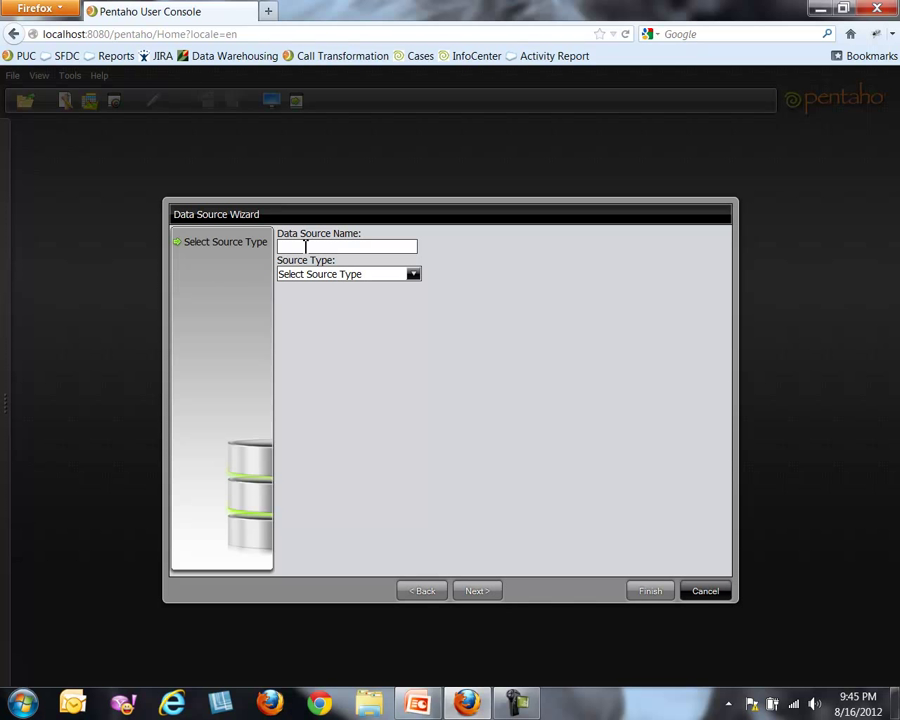
text(Olympics)
click(338, 276)
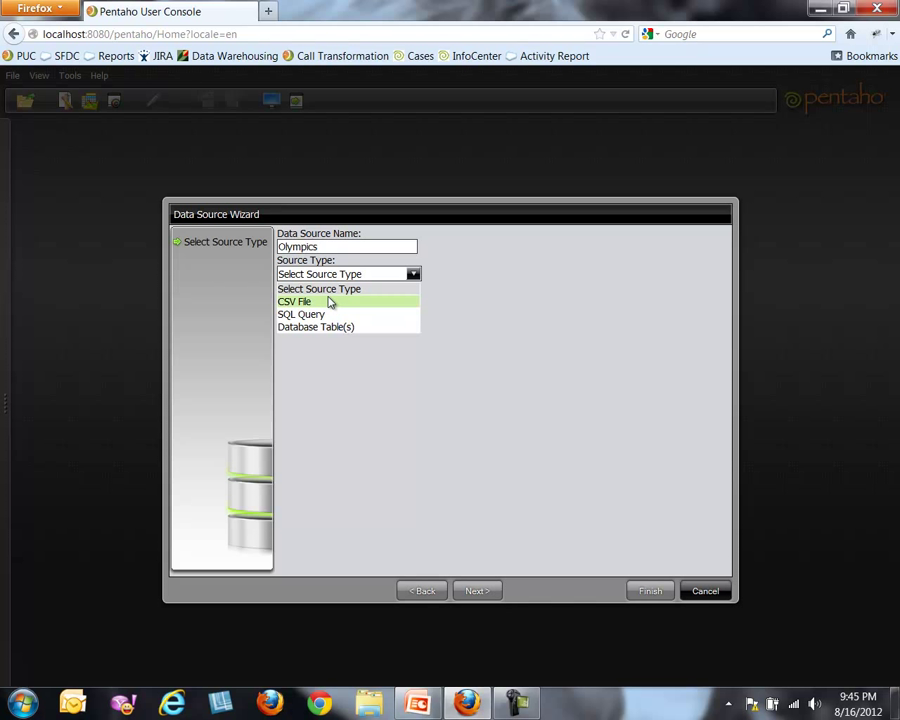
click(329, 301)
click(414, 306)
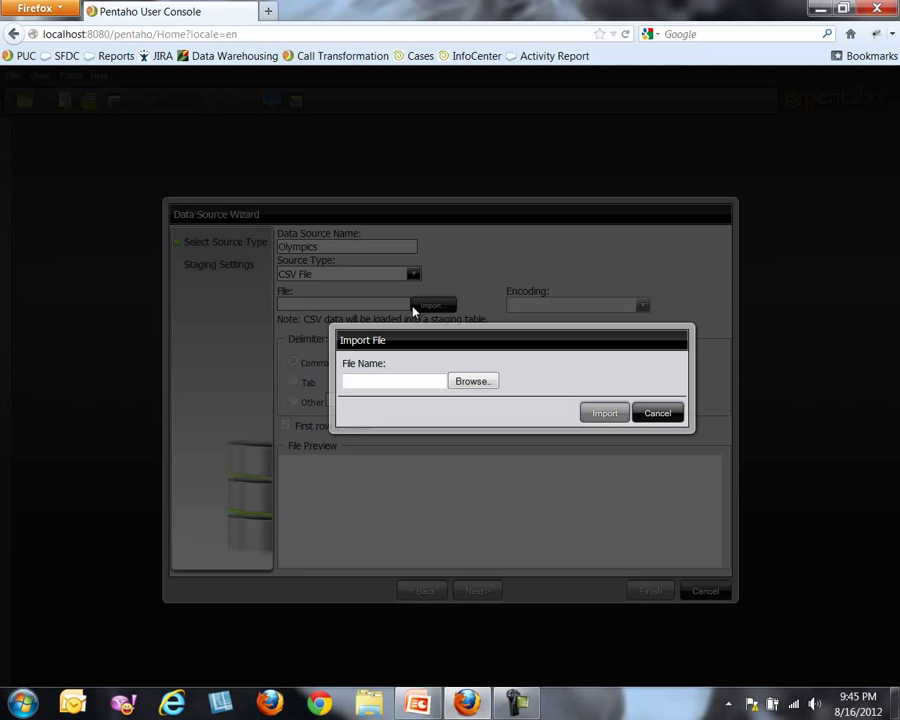
Select 2012Olympics.csv from the computer and import it into the data source wizard
click(464, 382)
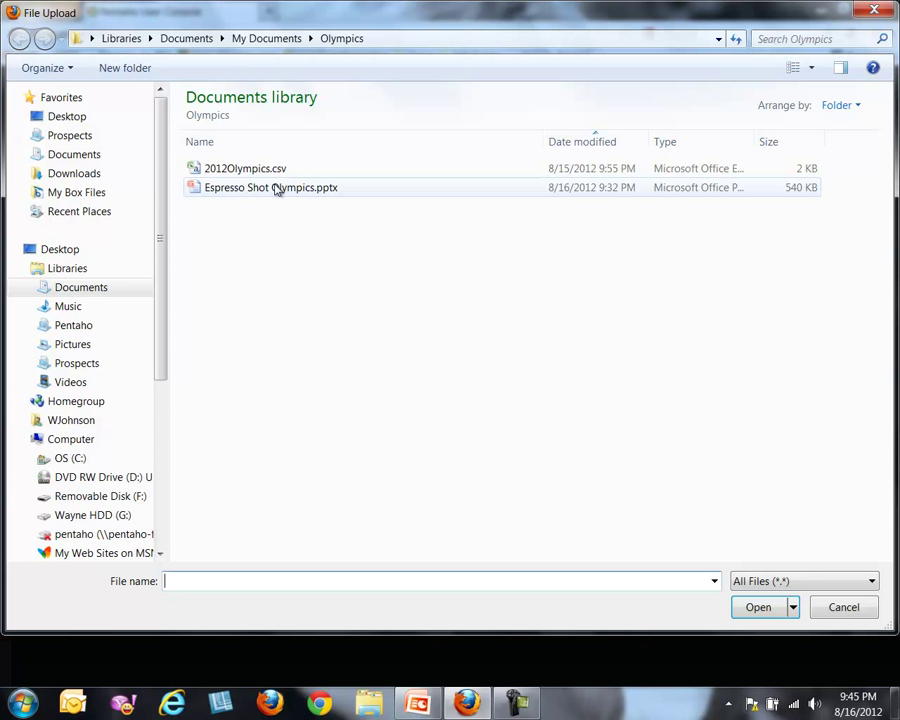
click(245, 170)
click(755, 608)
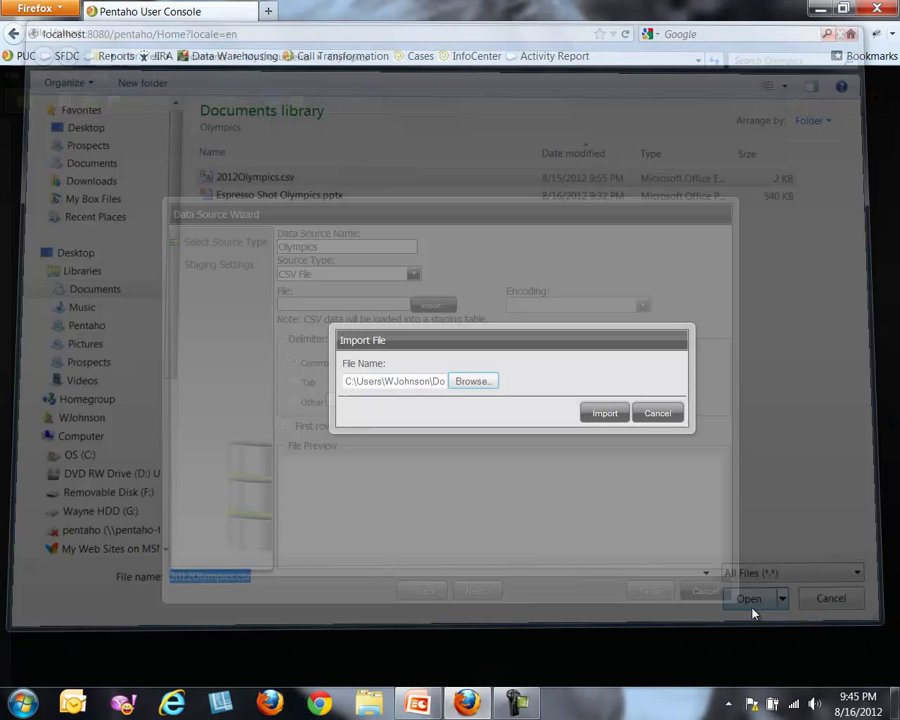
click(616, 412)
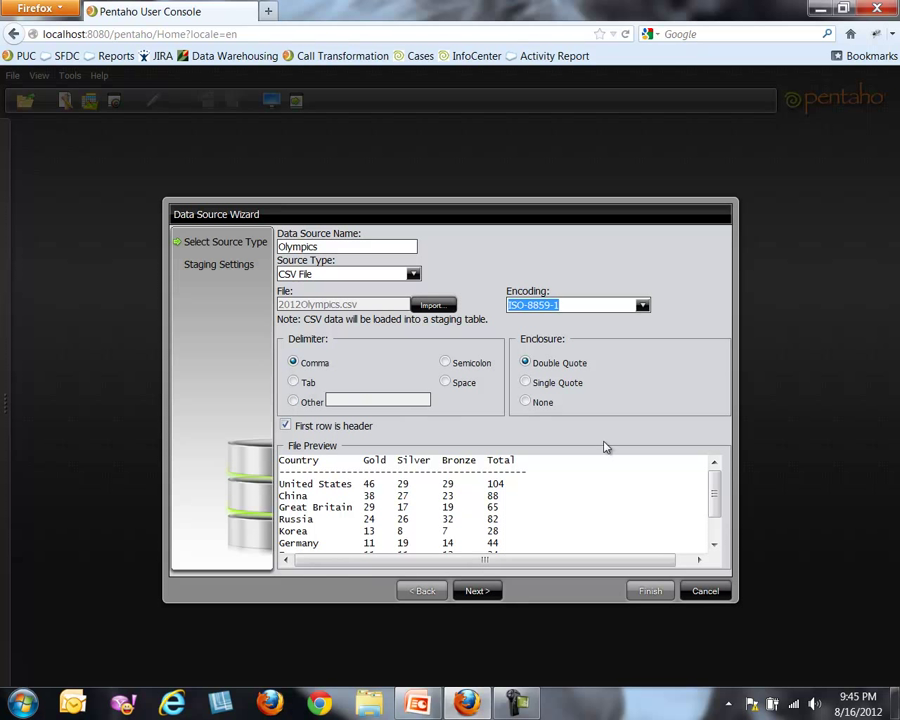
Go through staging and finish, decline overwriting the existing data source, and cancel the wizard
click(477, 592)
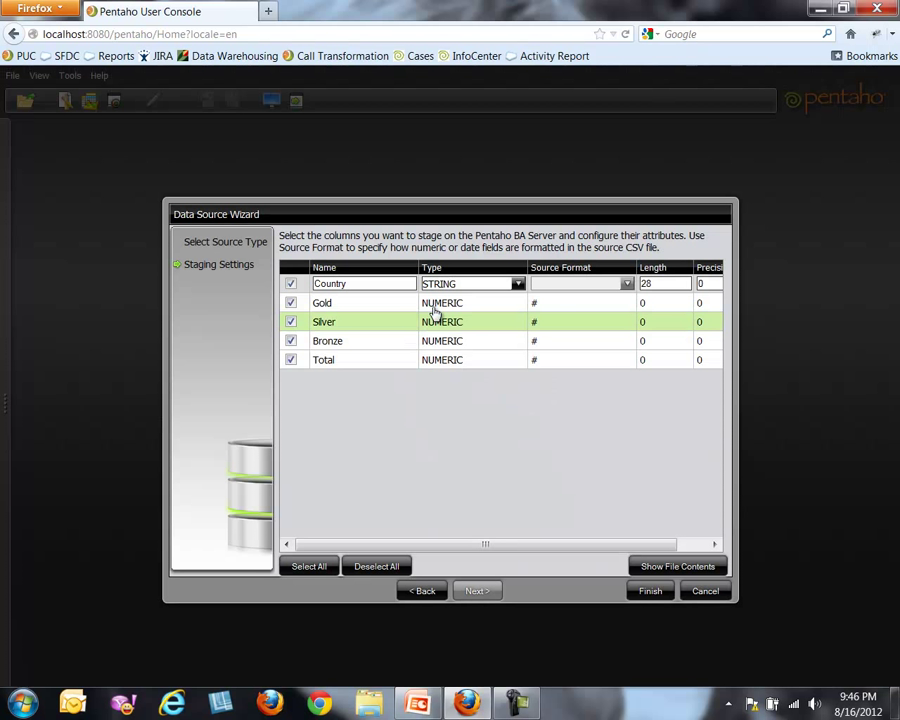
click(650, 591)
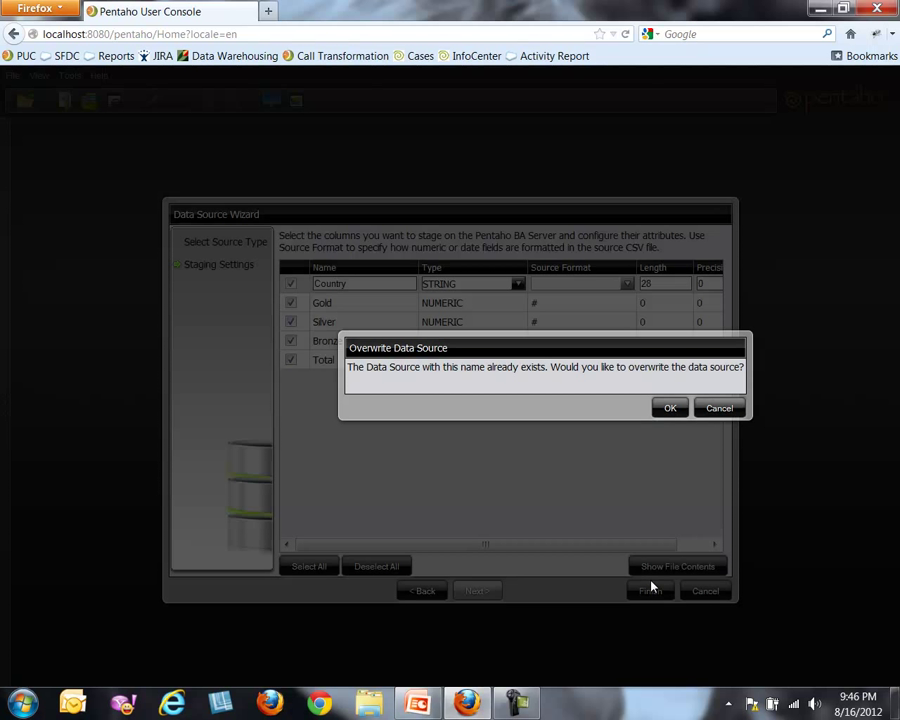
click(713, 408)
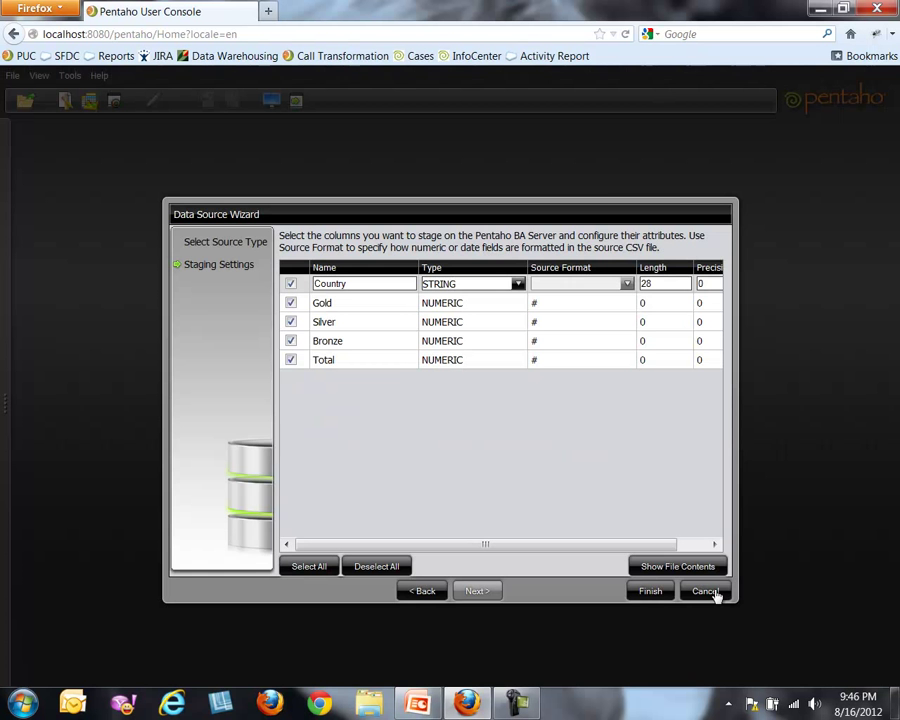
click(705, 591)
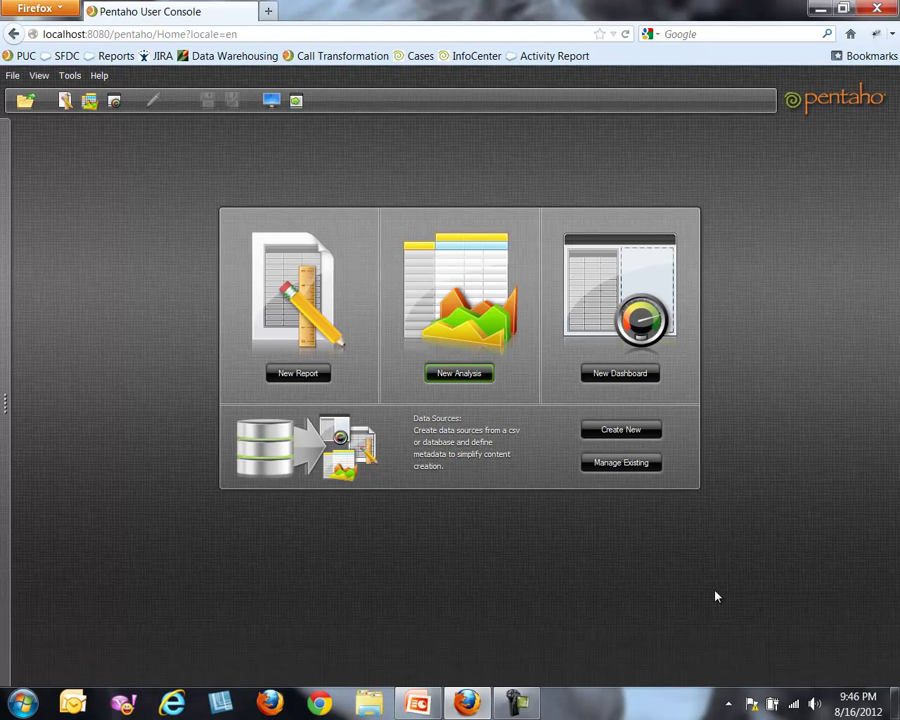
Start a new Analyzer report on the 2012 Olympics data source
click(483, 376)
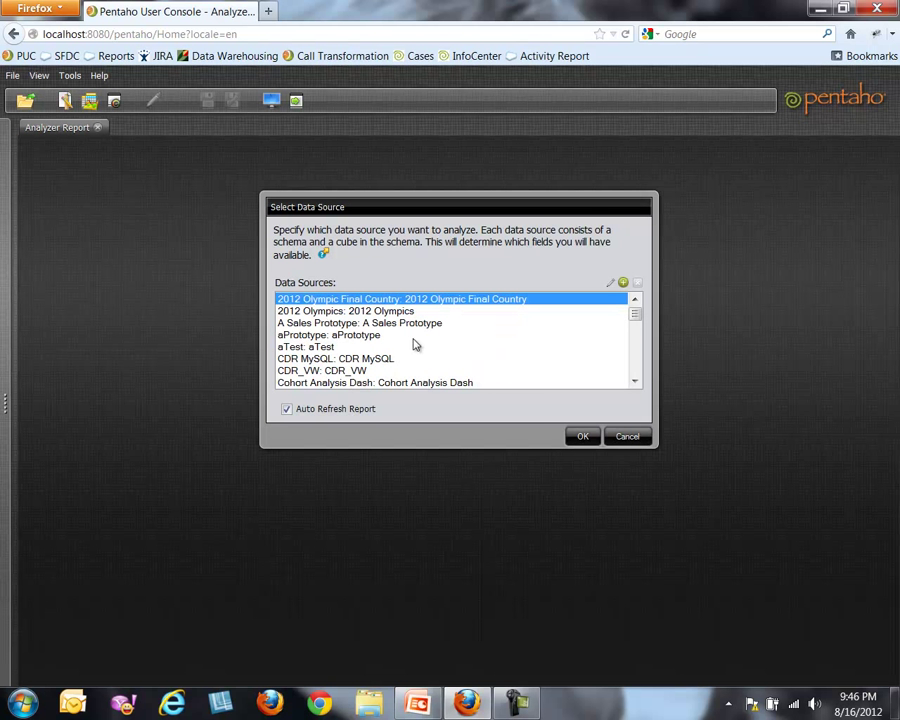
click(409, 311)
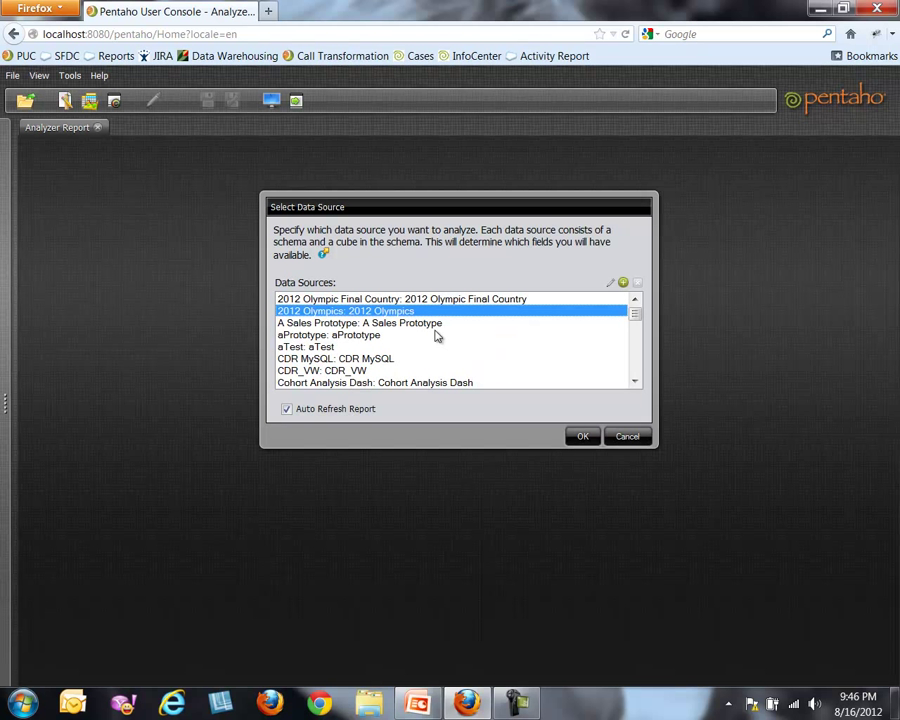
click(583, 437)
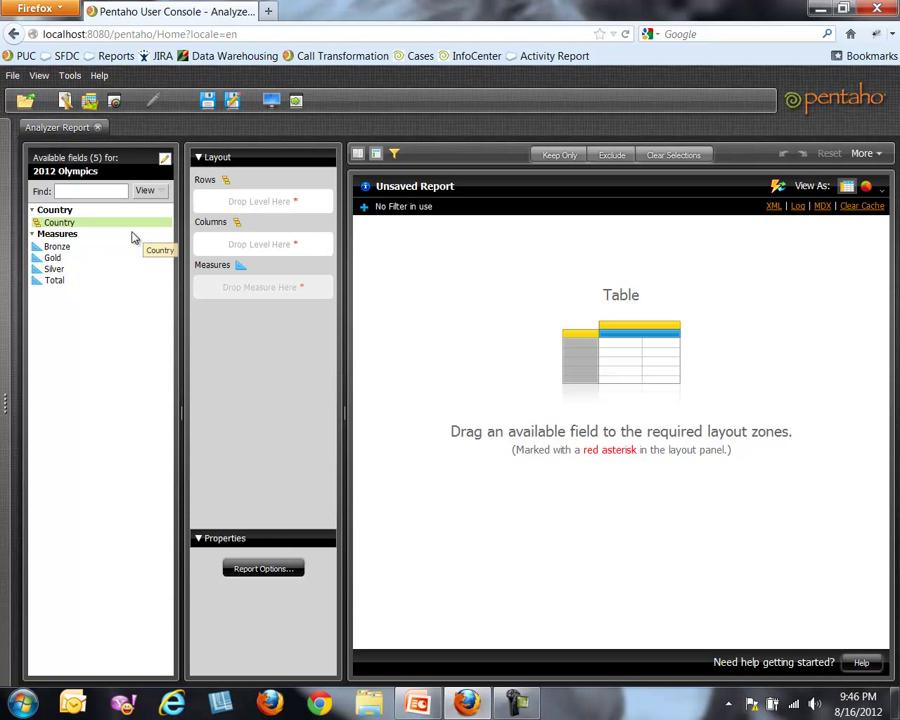
Put Country in Rows and Total in Measures, and display the report as a geo map
drag(133, 237, 388, 271)
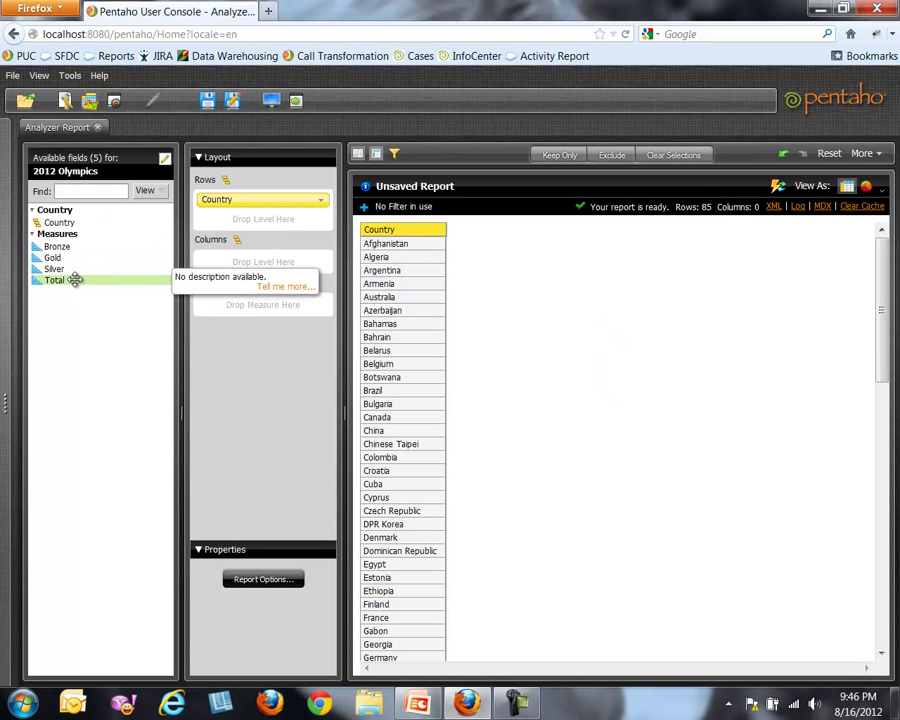
drag(75, 280, 455, 302)
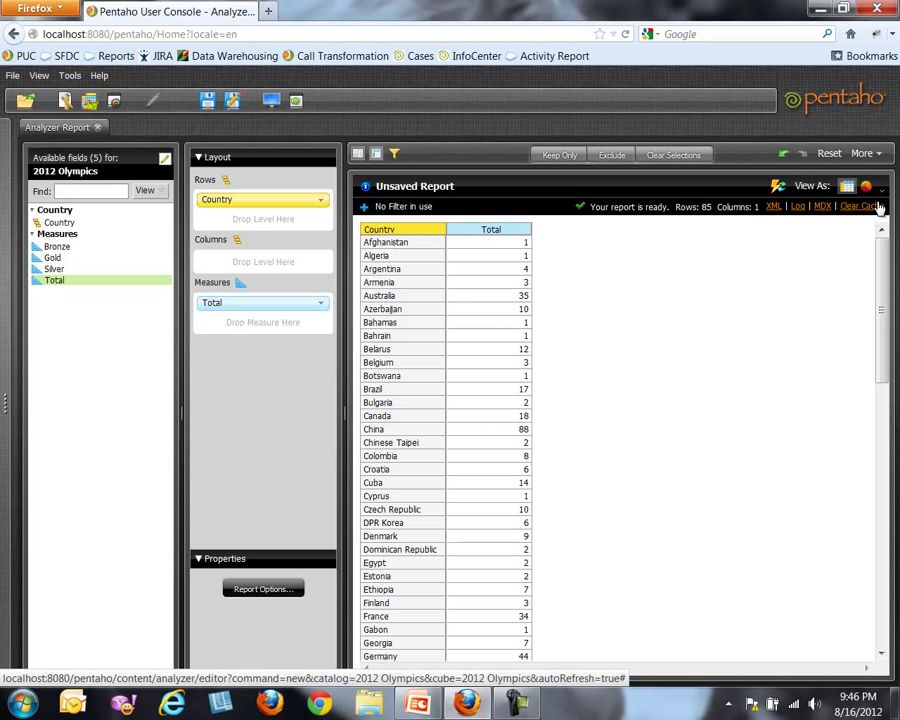
click(869, 188)
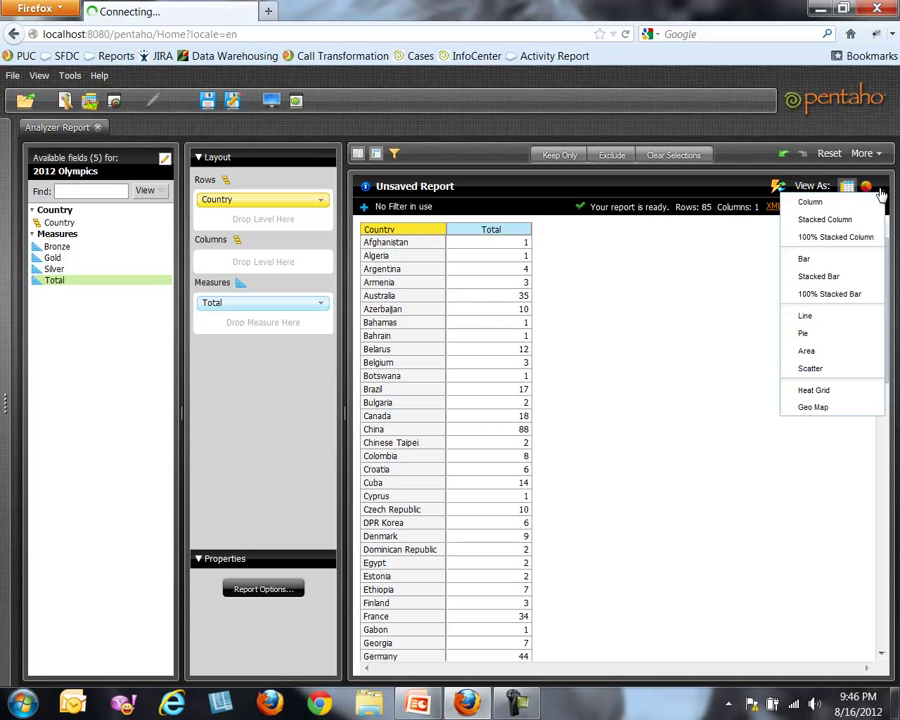
click(837, 408)
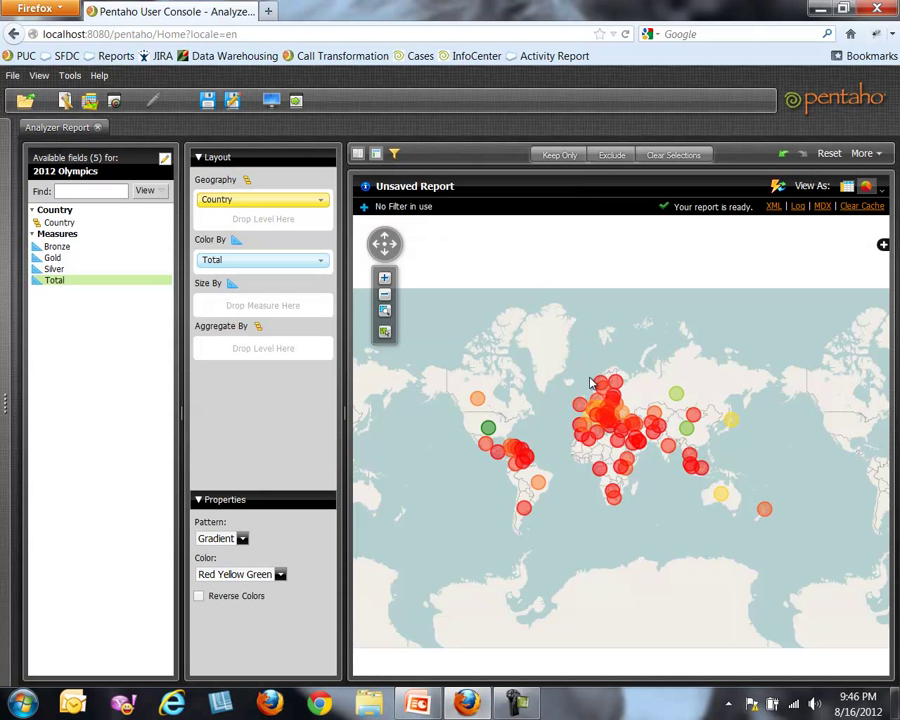
Switch the map base layer to Google Streets and zoom in one level
click(883, 245)
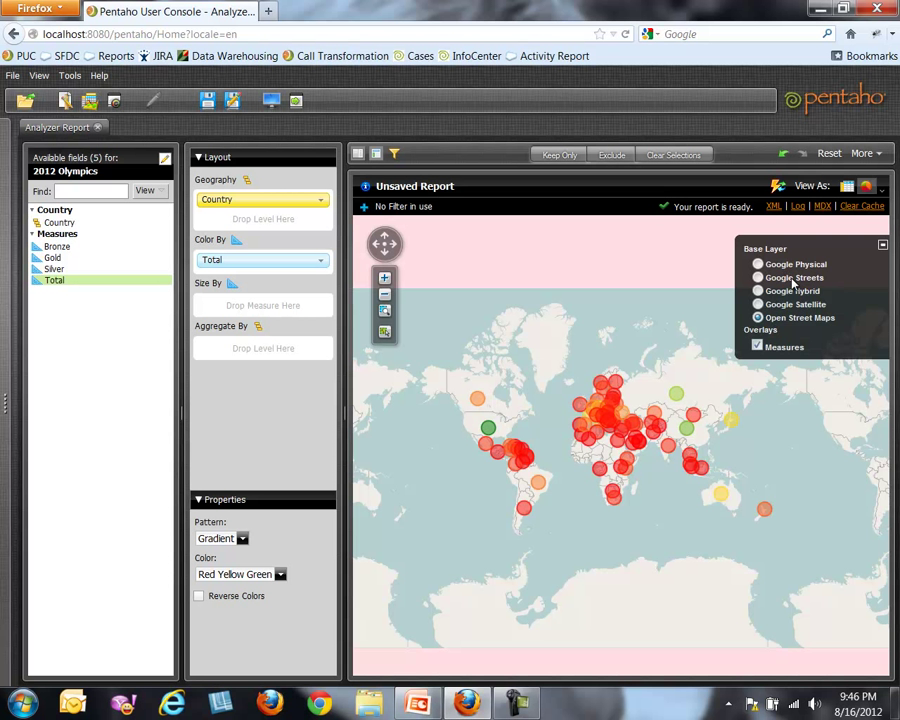
click(793, 279)
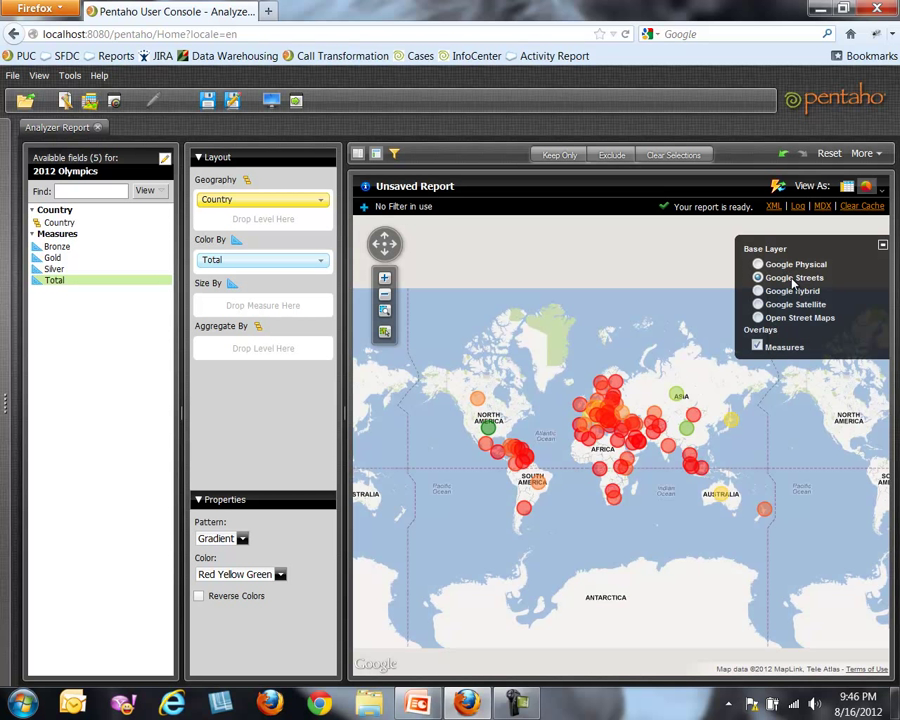
click(883, 245)
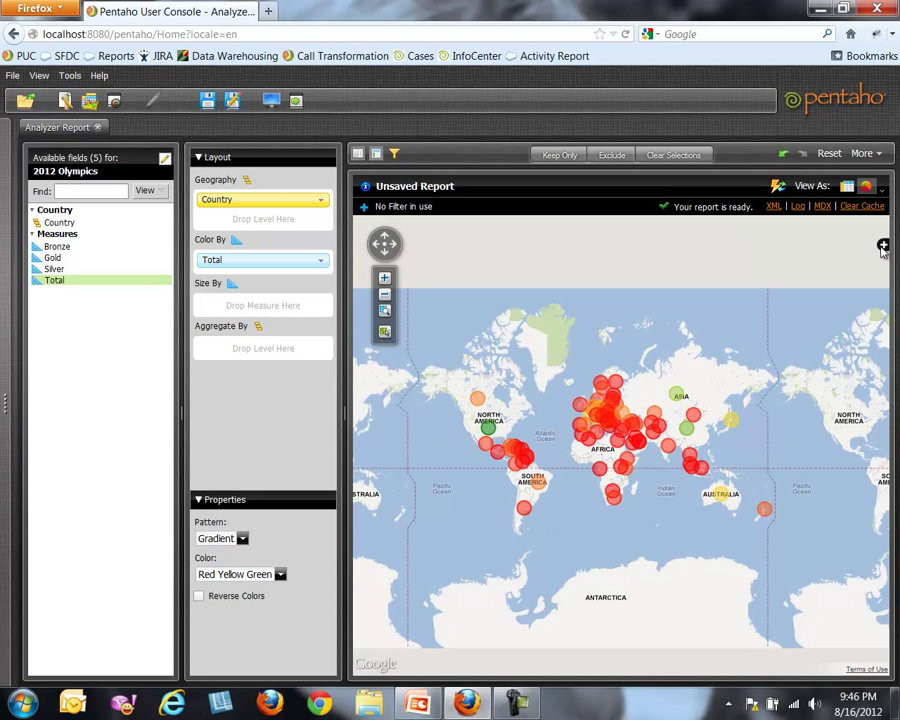
click(385, 281)
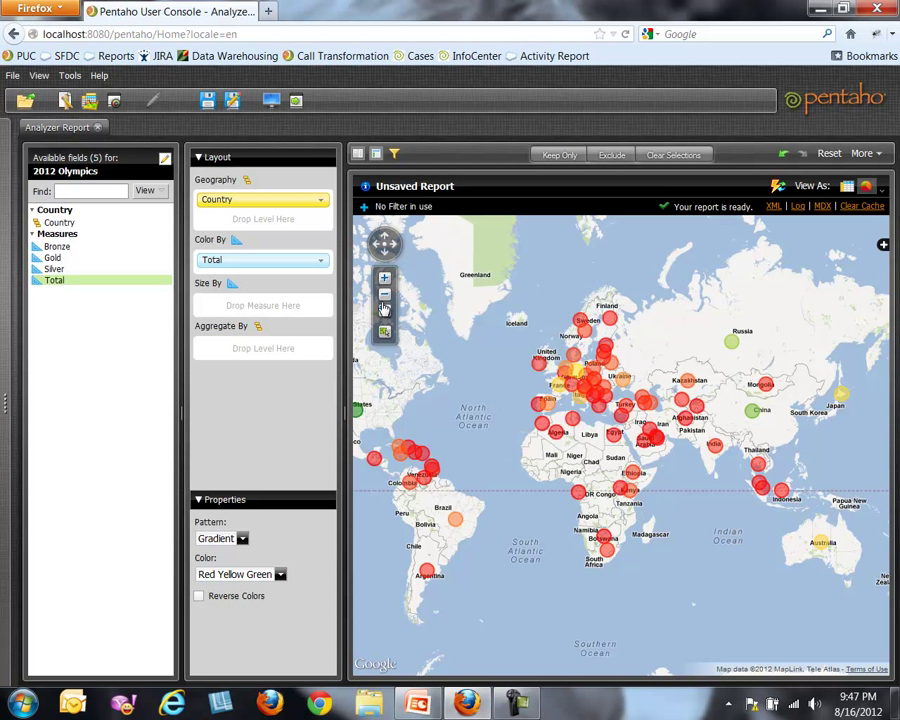
Add a Country filter that includes only Australia and Hungary
click(320, 200)
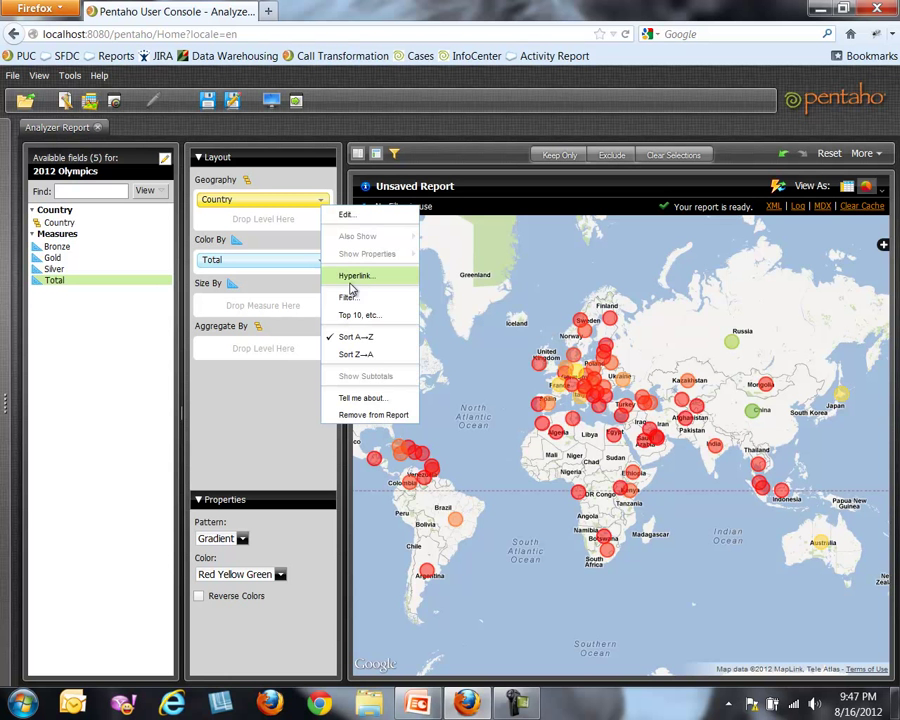
click(346, 297)
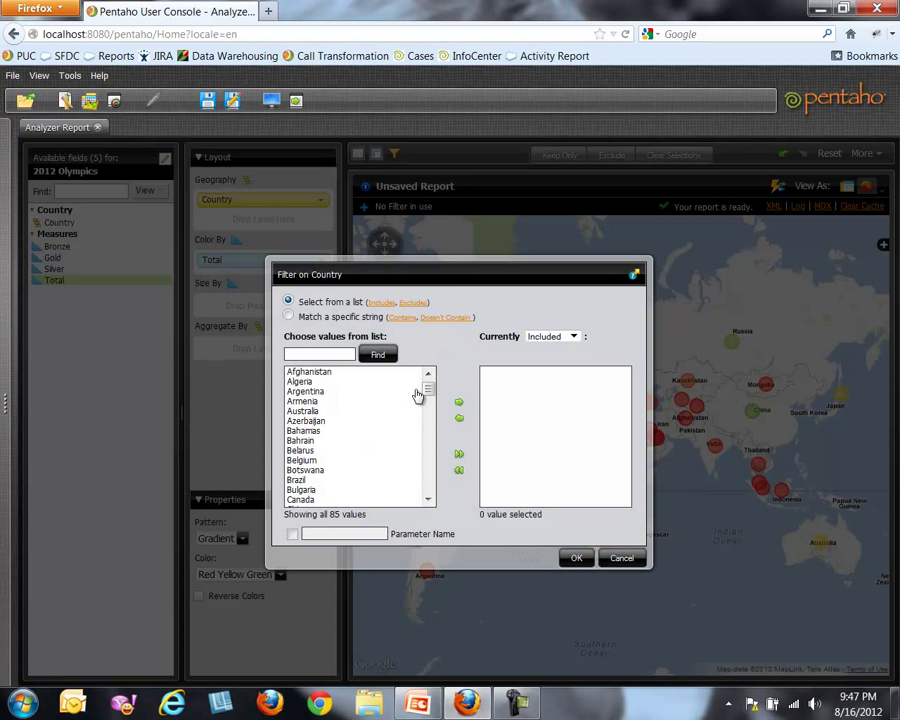
double_click(314, 411)
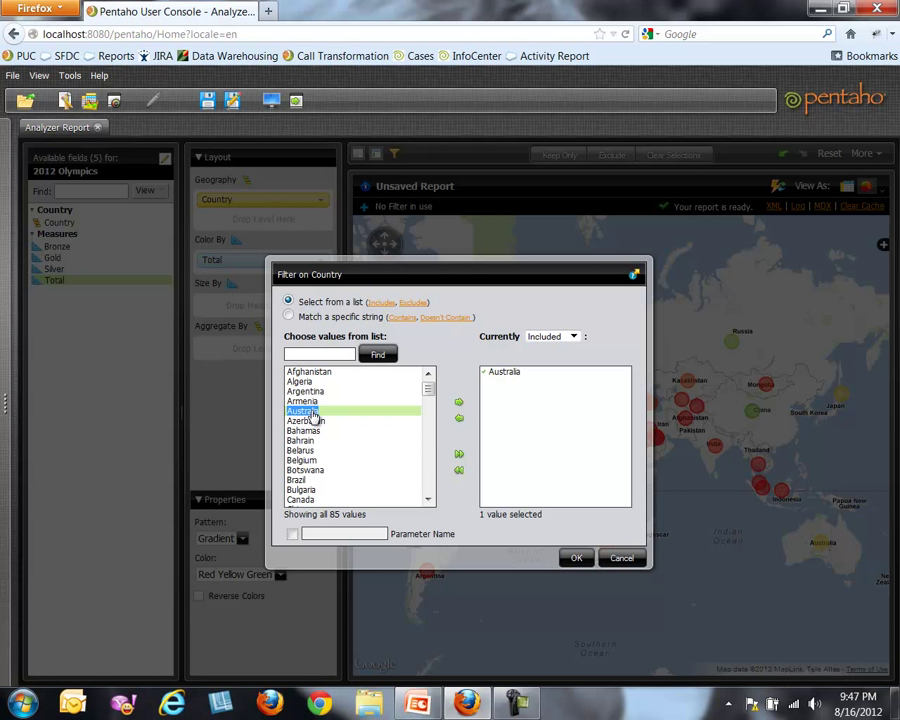
drag(430, 503, 429, 504)
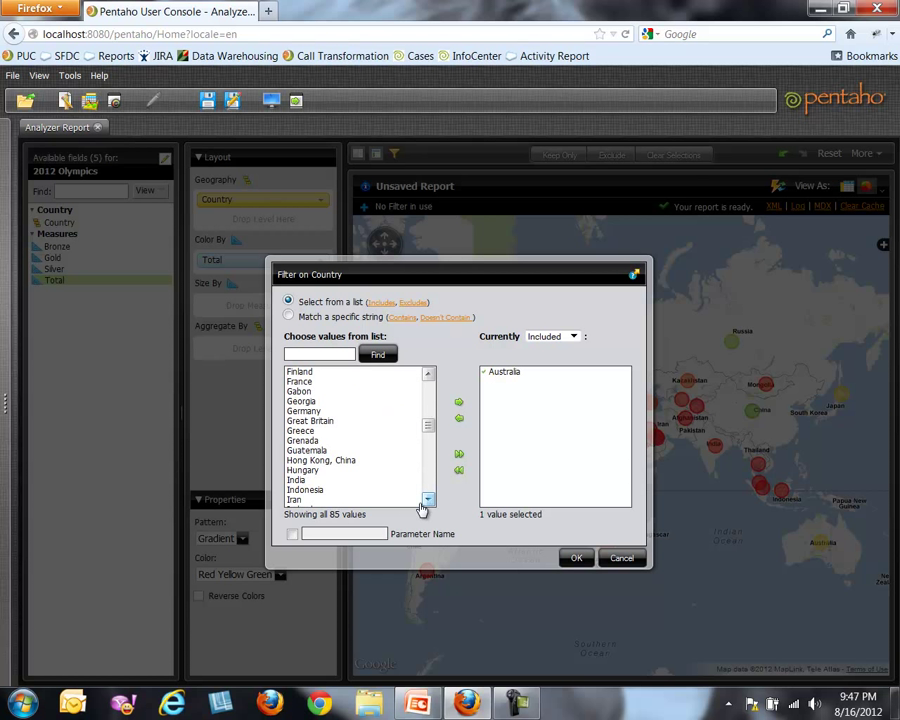
double_click(315, 472)
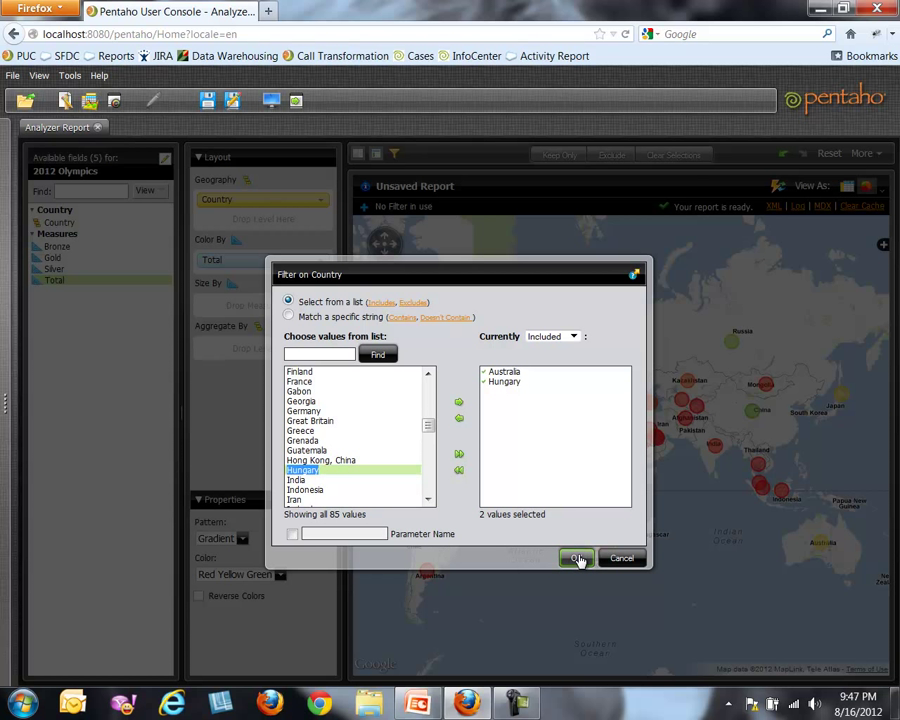
click(577, 559)
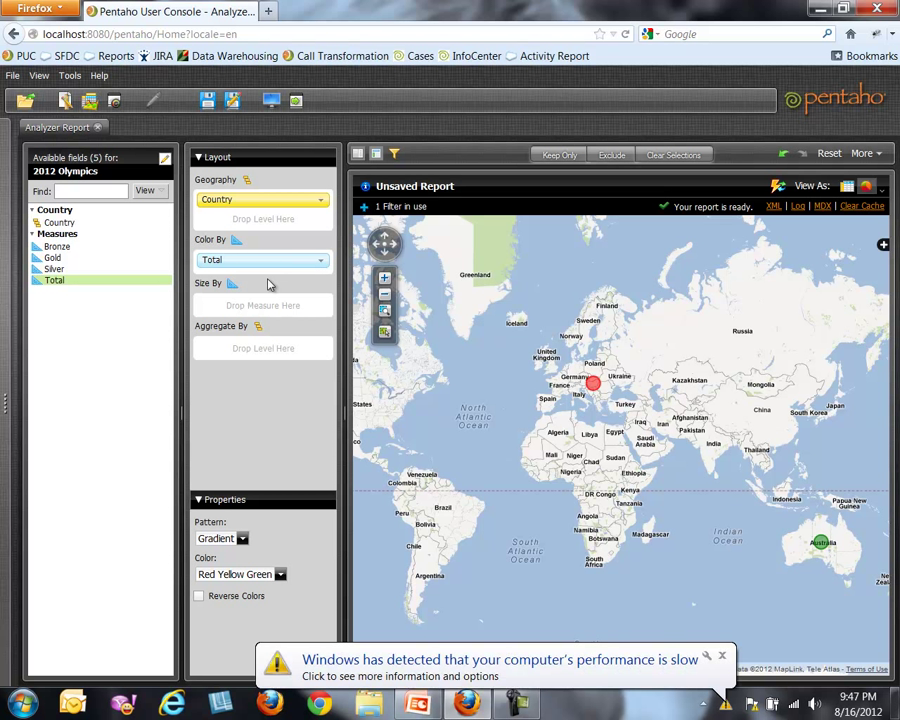
Drop the Gold measure on Size By so bubbles scale with gold medals
click(58, 258)
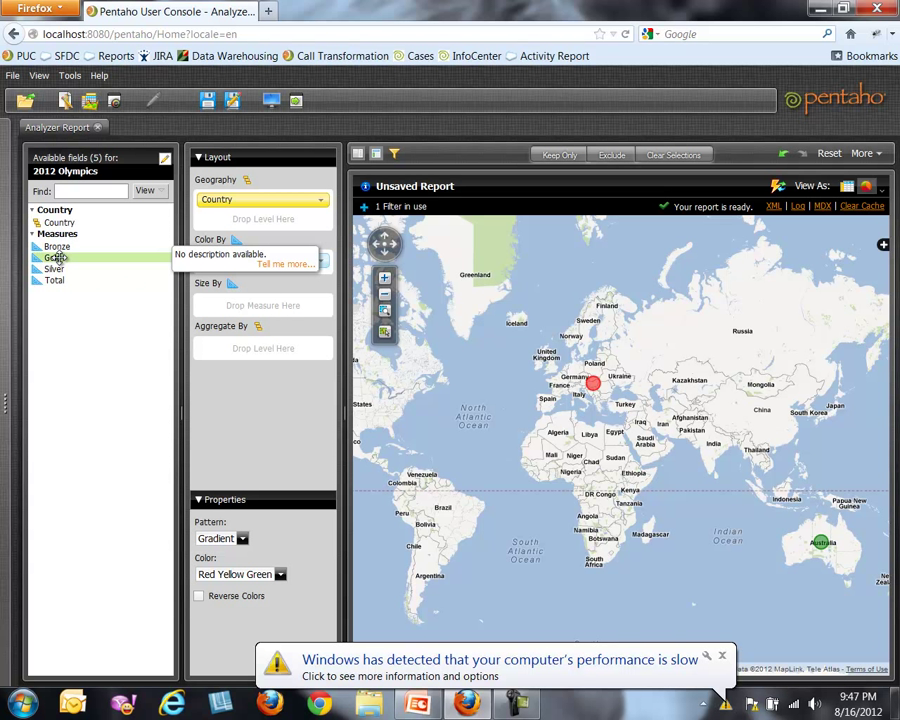
drag(57, 257, 230, 313)
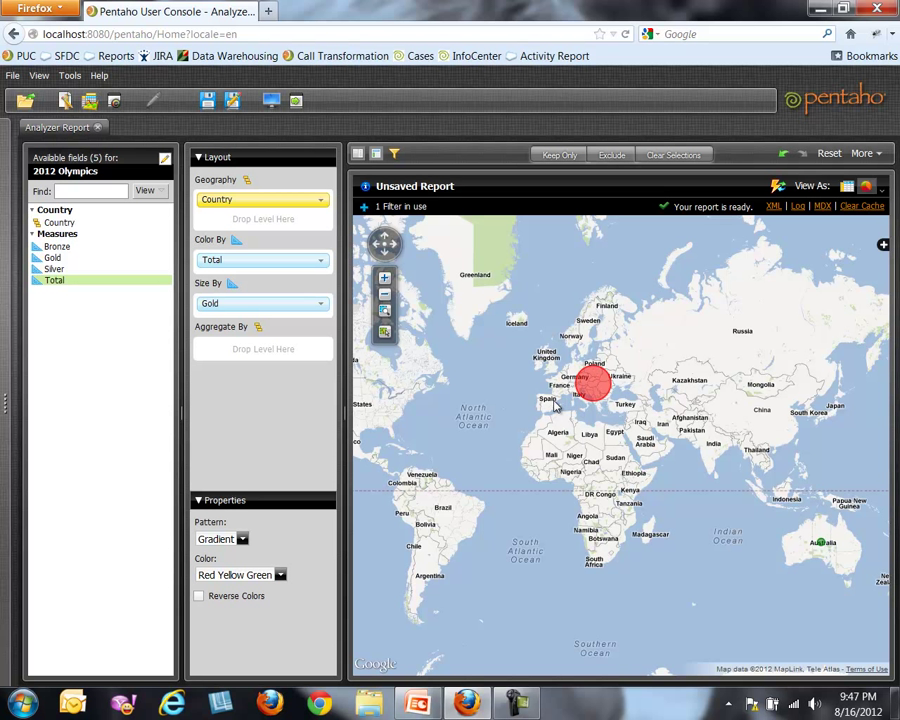
mouse_move(820, 546)
Close the geomap report and open Current Standings from Olympics > 2012 Olympics
click(97, 128)
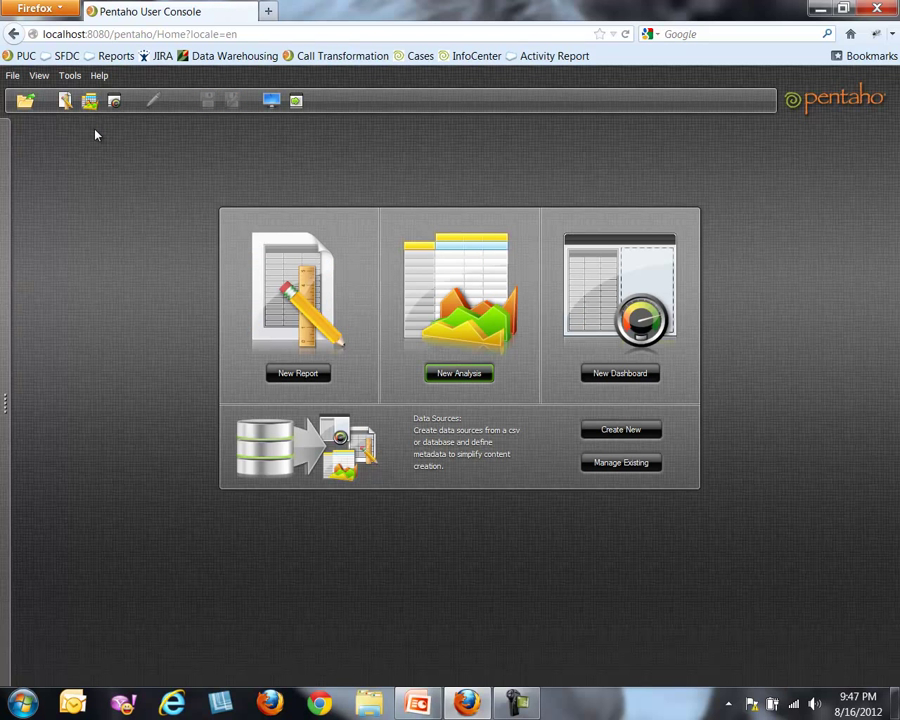
click(25, 100)
double_click(300, 392)
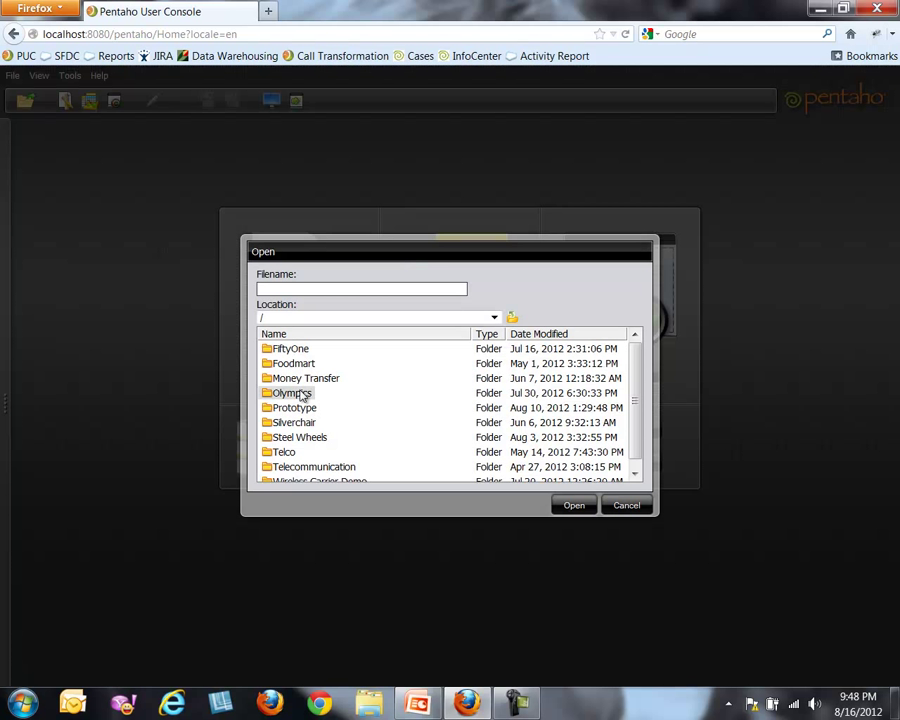
double_click(300, 346)
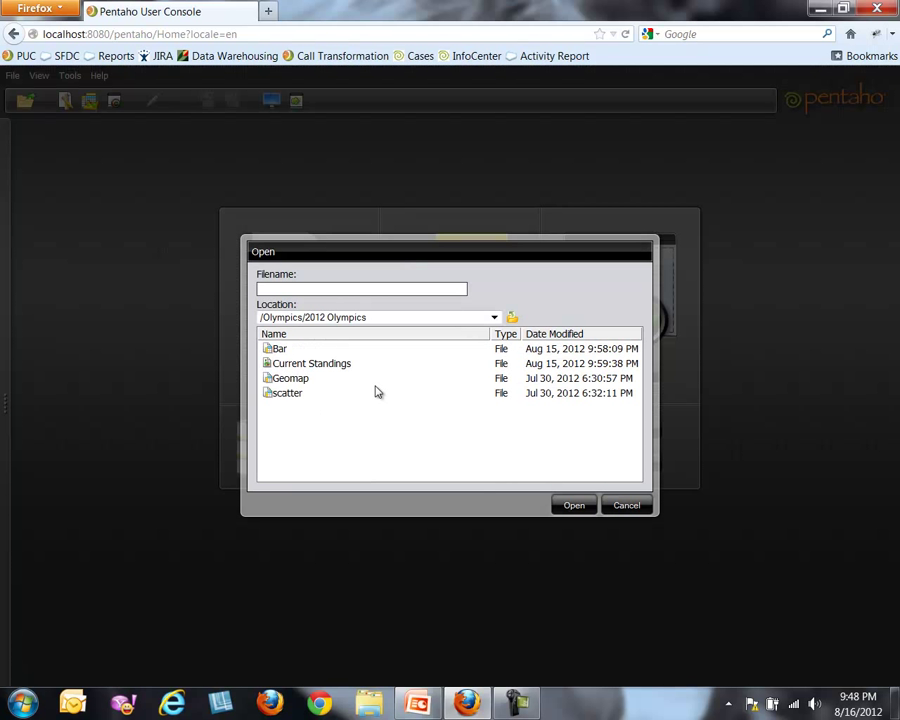
click(307, 368)
double_click(307, 366)
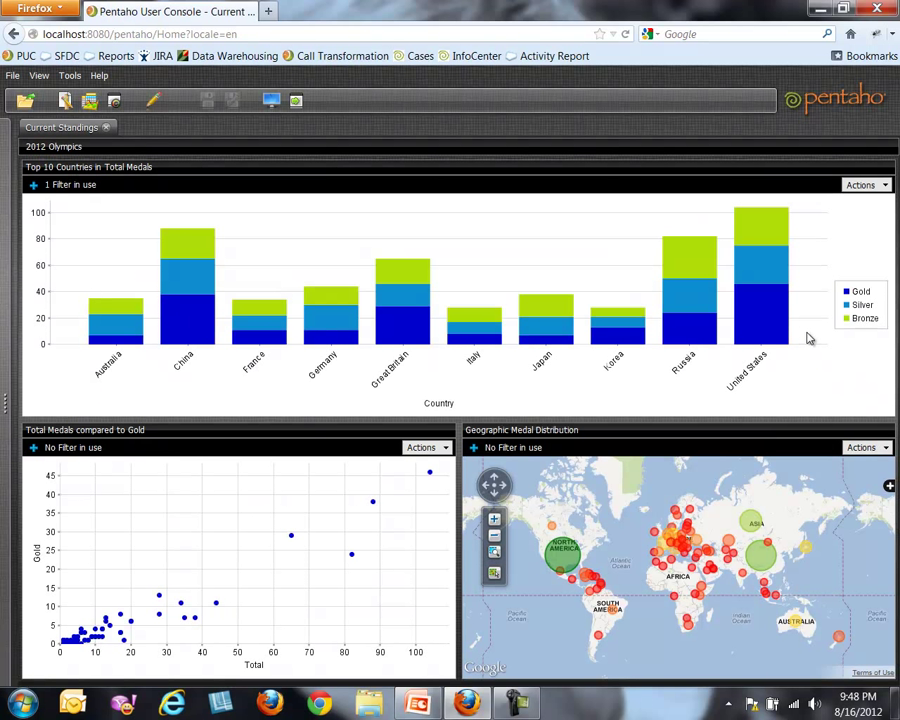
Maximize Top 10 Countries, keep only Italy, Japan, Korea and Russia, then restore it
double_click(47, 167)
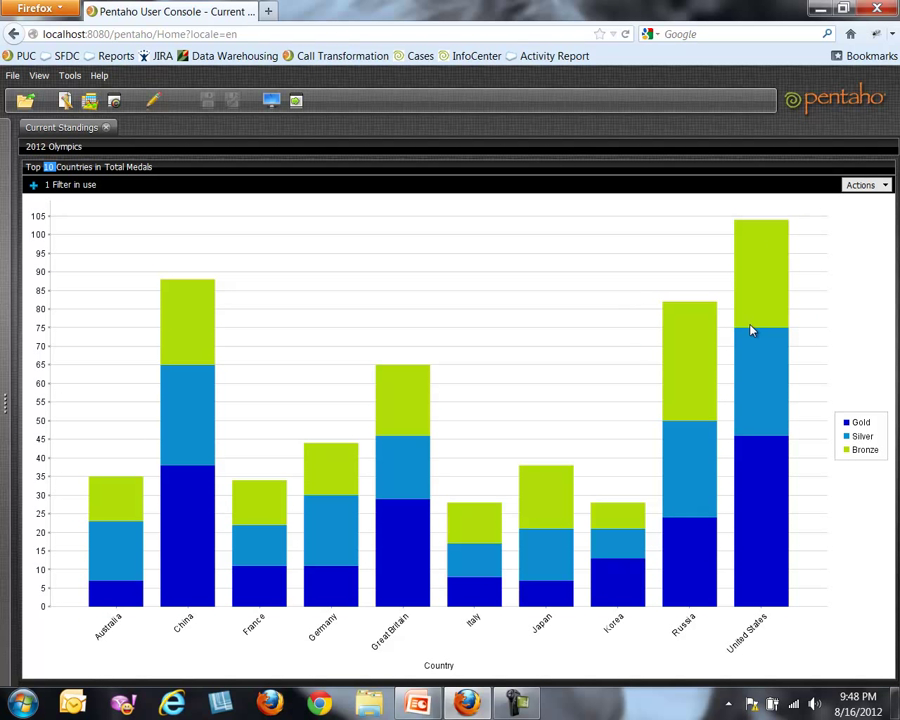
mouse_move(769, 318)
drag(482, 245, 665, 688)
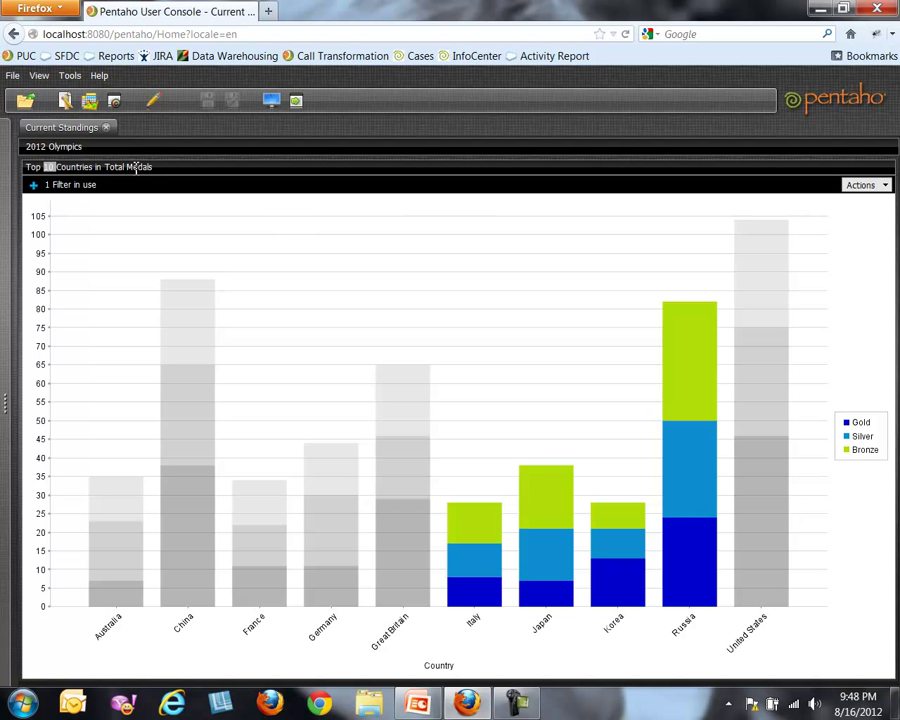
click(863, 186)
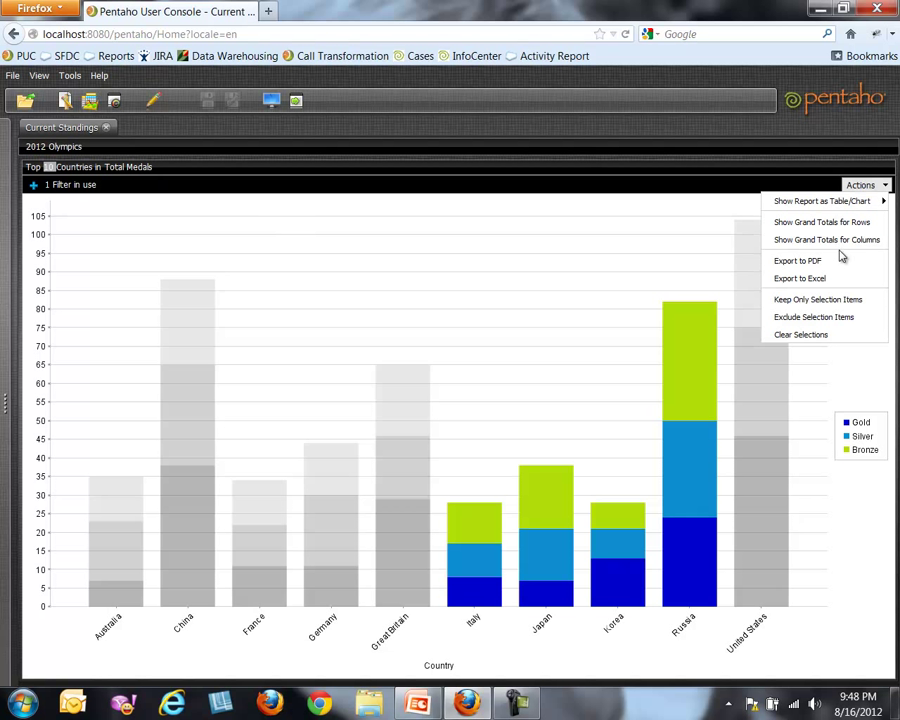
click(837, 304)
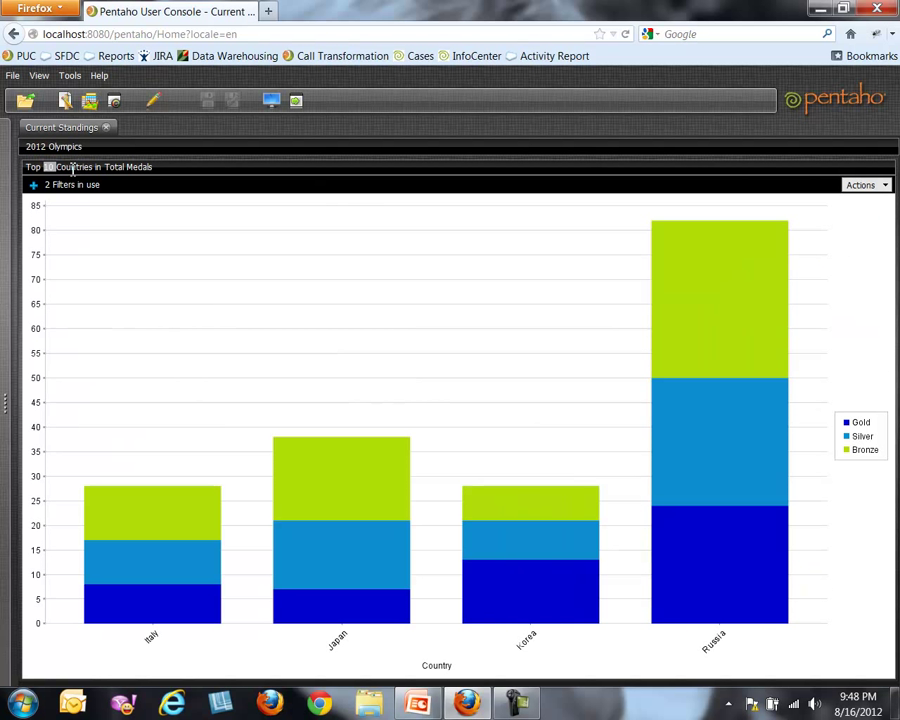
double_click(73, 166)
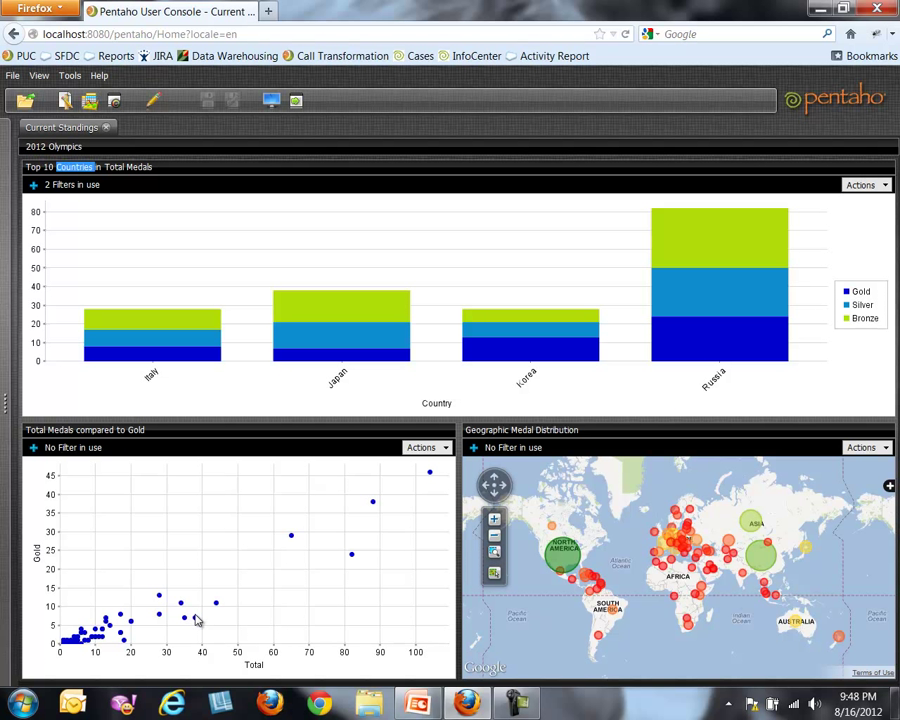
mouse_move(197, 624)
mouse_move(160, 597)
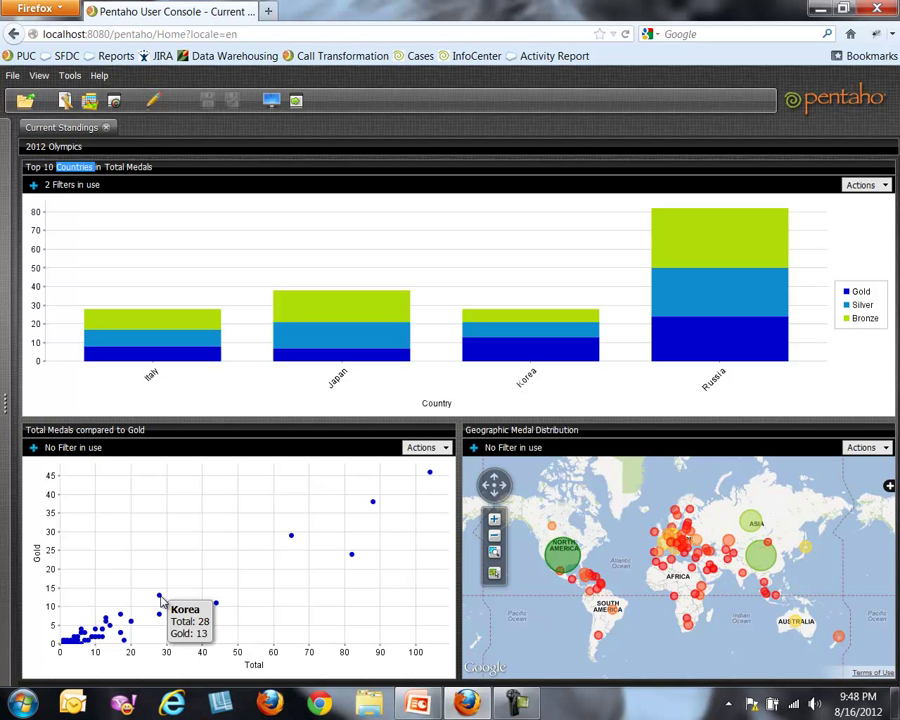